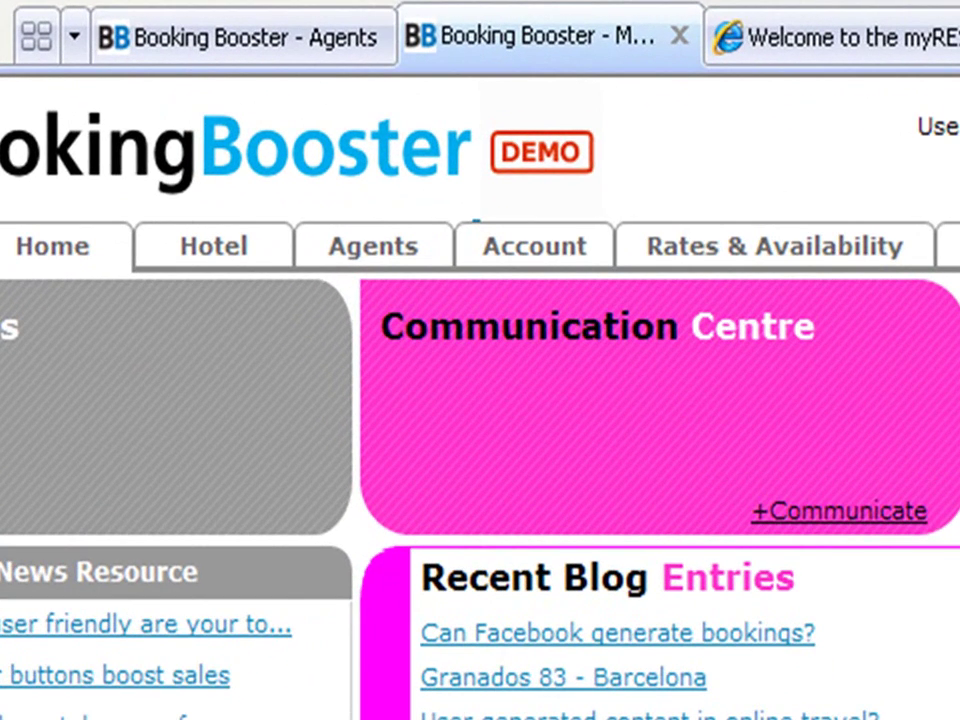
# Step: Mark Hotel.de as a priority agent in the hotel's agent list and save the change
pyautogui.click(373, 252)
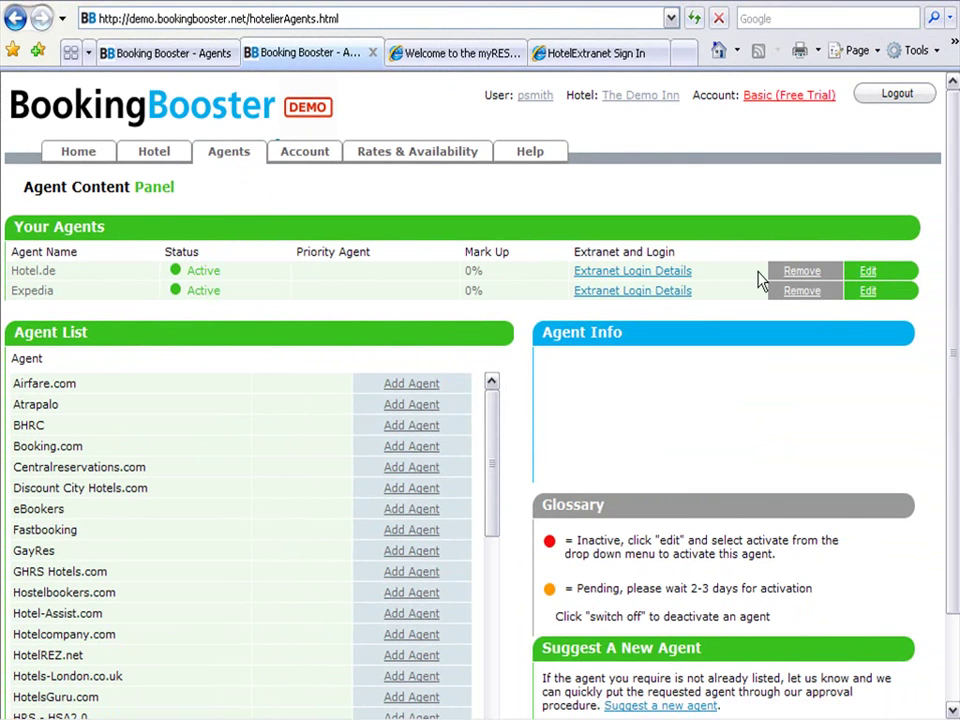
pyautogui.click(868, 272)
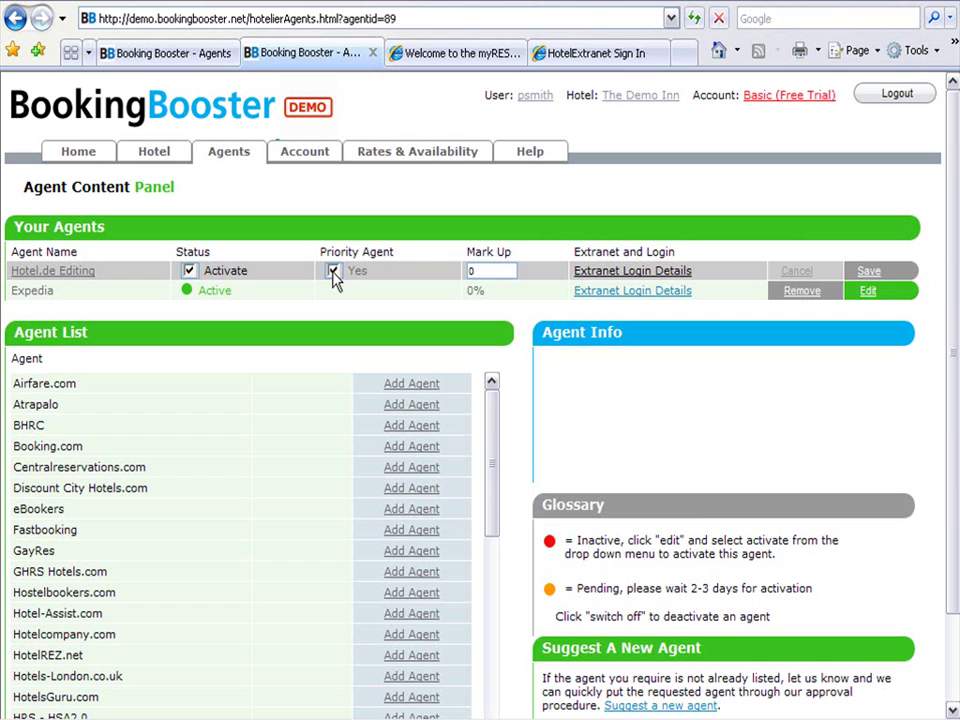
pyautogui.click(868, 272)
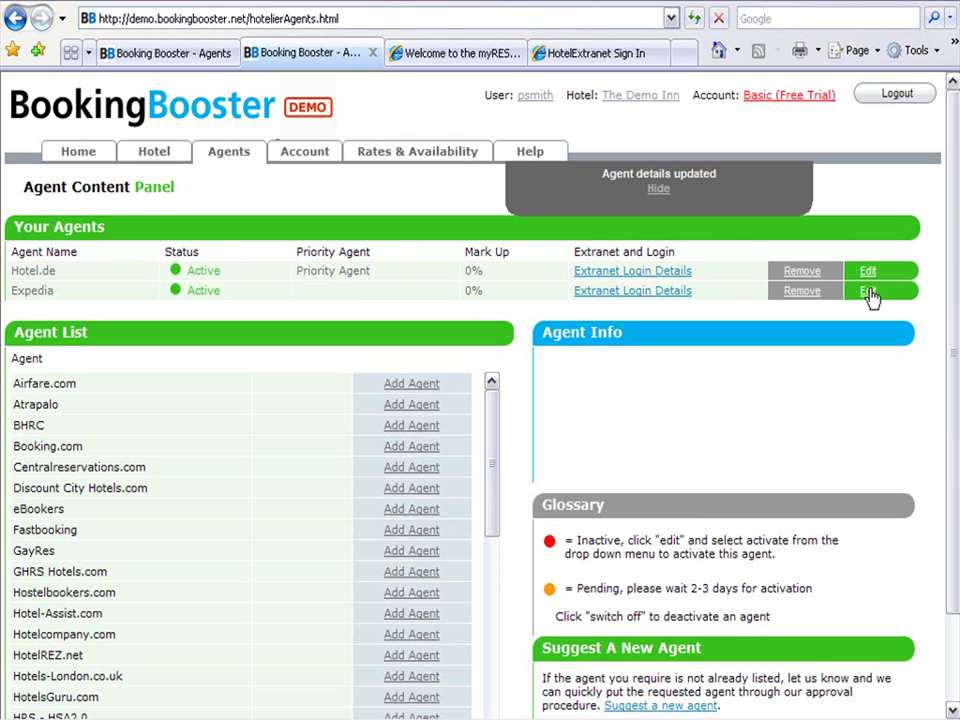
# Step: Set Expedia's mark up to 2% in the agent list and save the change
pyautogui.click(867, 291)
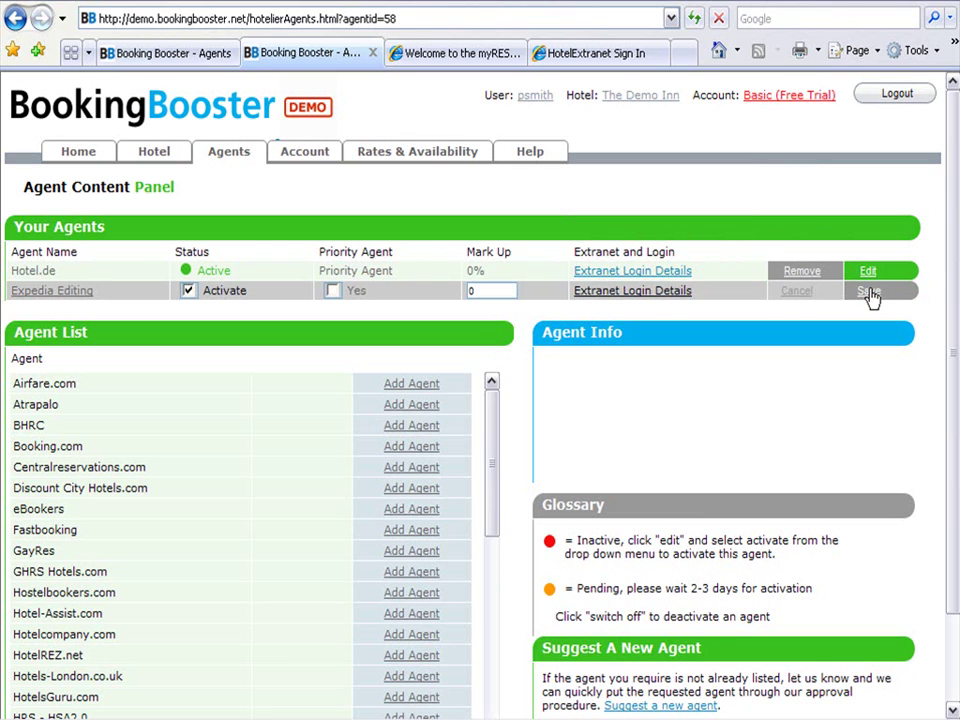
pyautogui.doubleClick(476, 293)
pyautogui.write('2')
pyautogui.click(868, 292)
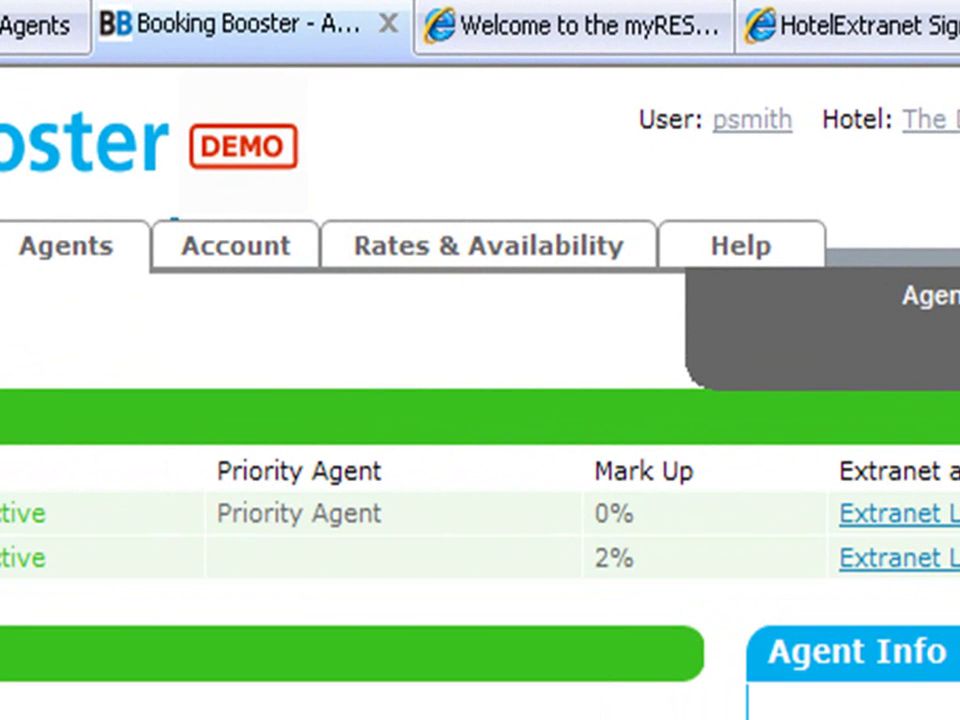
# Step: In the September 2007 rates and availability worksheet, populate the SGL inventory row with 10 and the DBL inventory row with 20
pyautogui.click(437, 250)
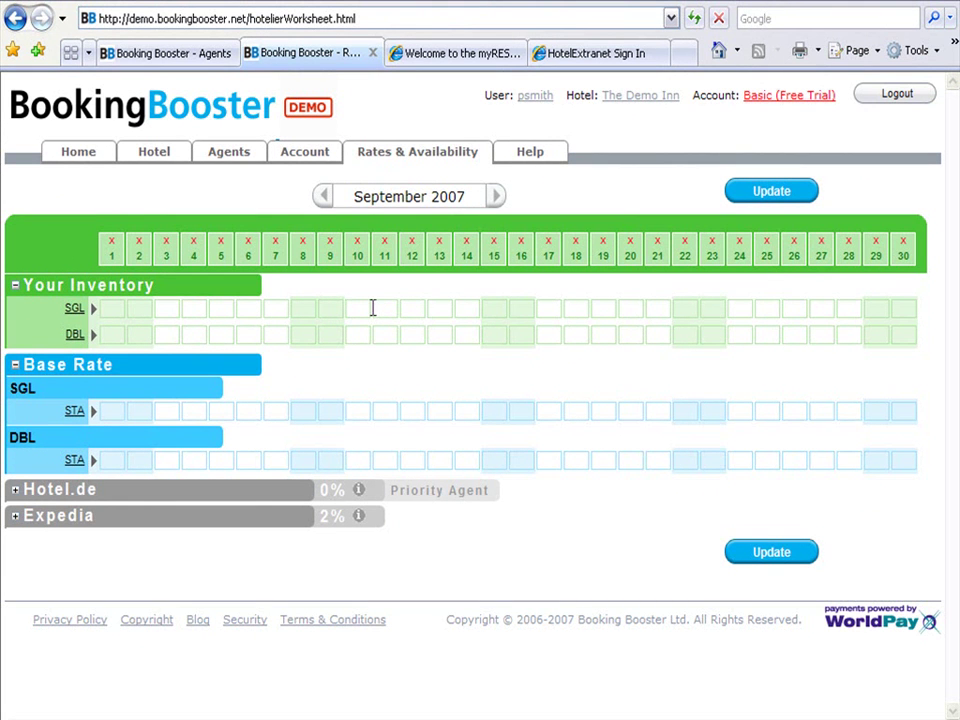
pyautogui.click(95, 311)
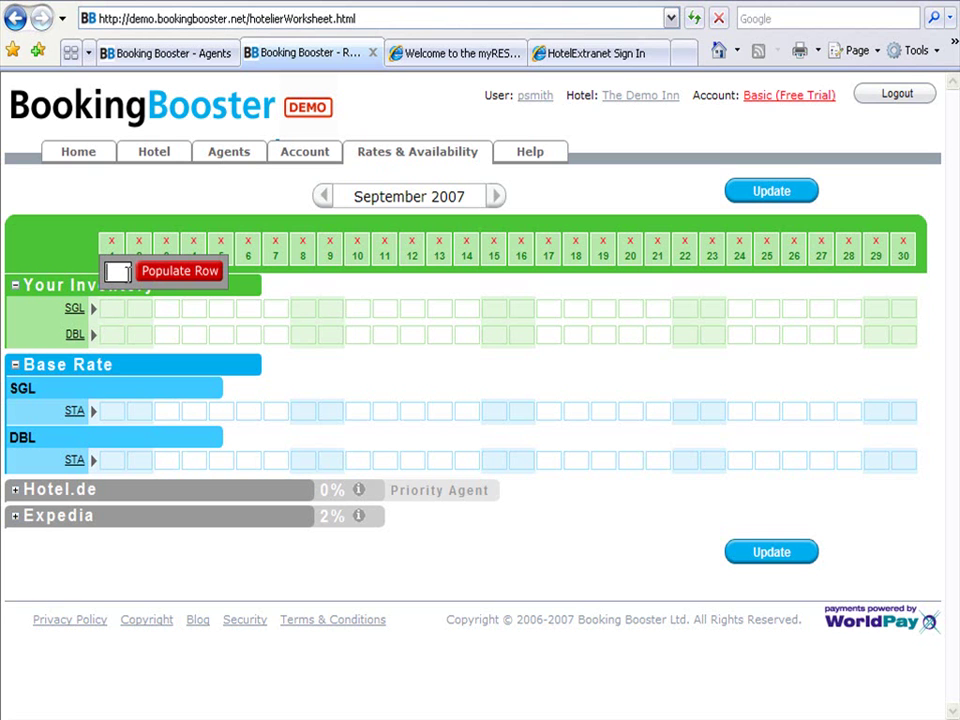
pyautogui.write('10')
pyautogui.click(166, 272)
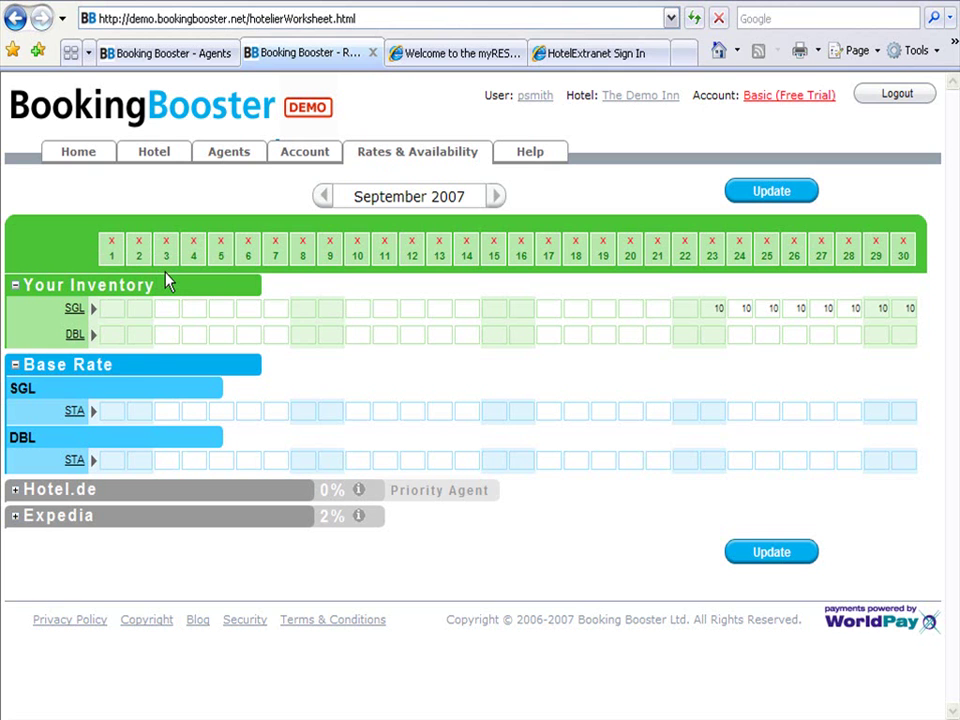
pyautogui.click(94, 338)
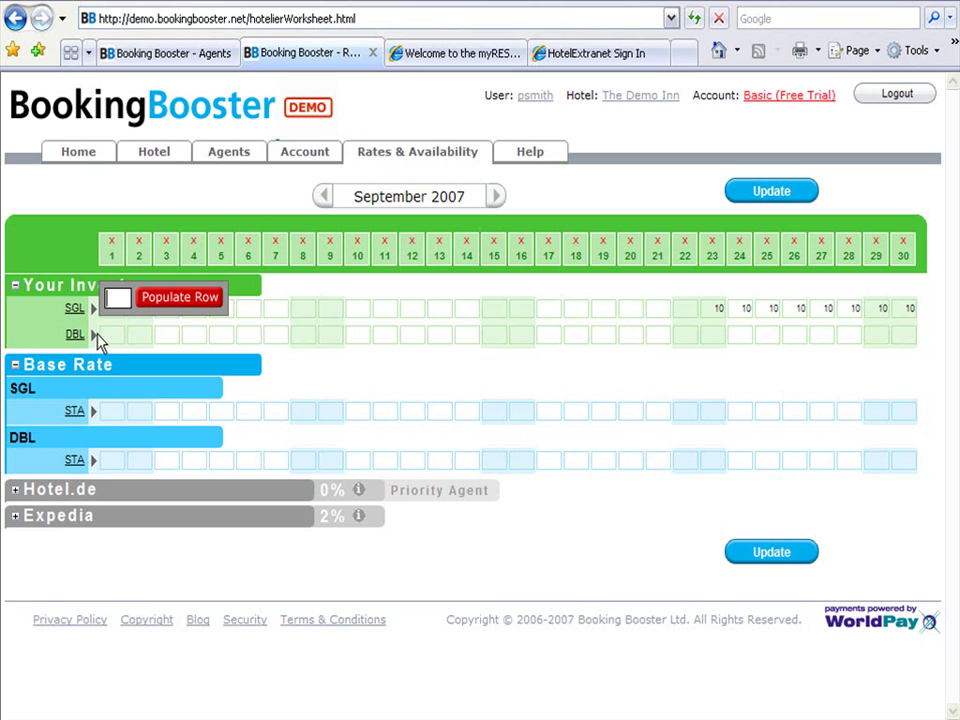
pyautogui.write('20')
pyautogui.click(182, 298)
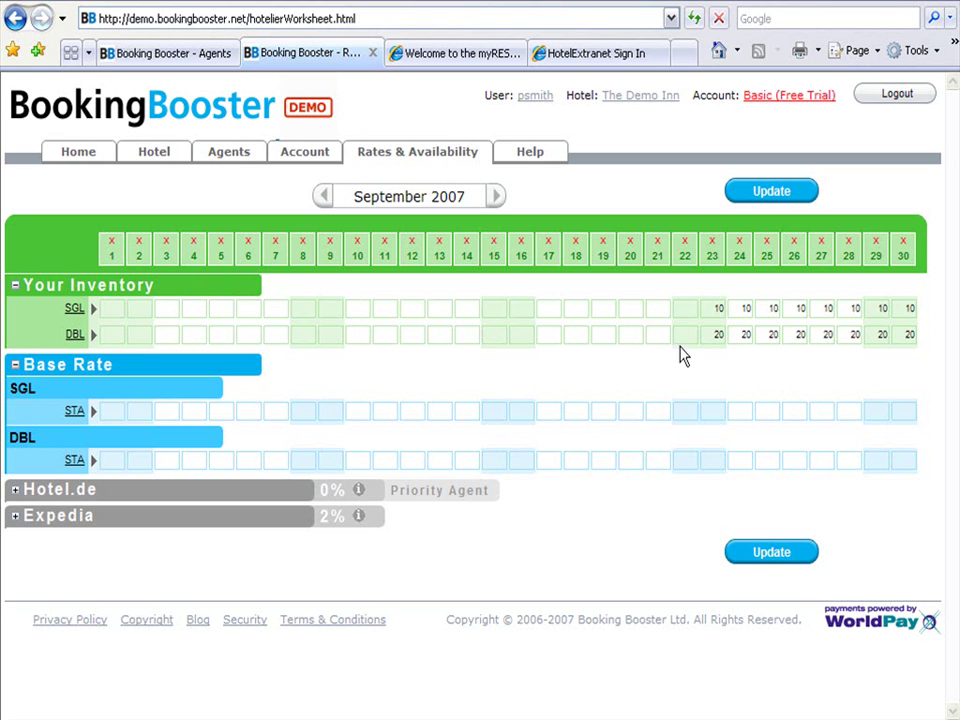
# Step: Adjust individual inventory days: DBL on the 24th to 14, SGL on the 25th to 12, and DBL on the 27th to 22
pyautogui.doubleClick(744, 336)
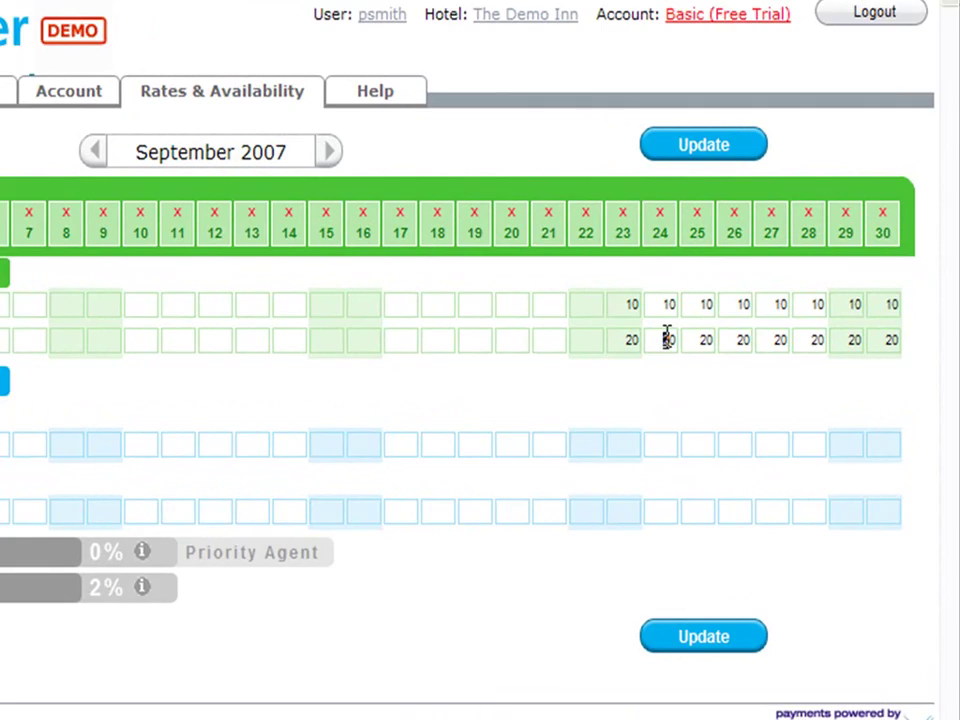
pyautogui.write('14')
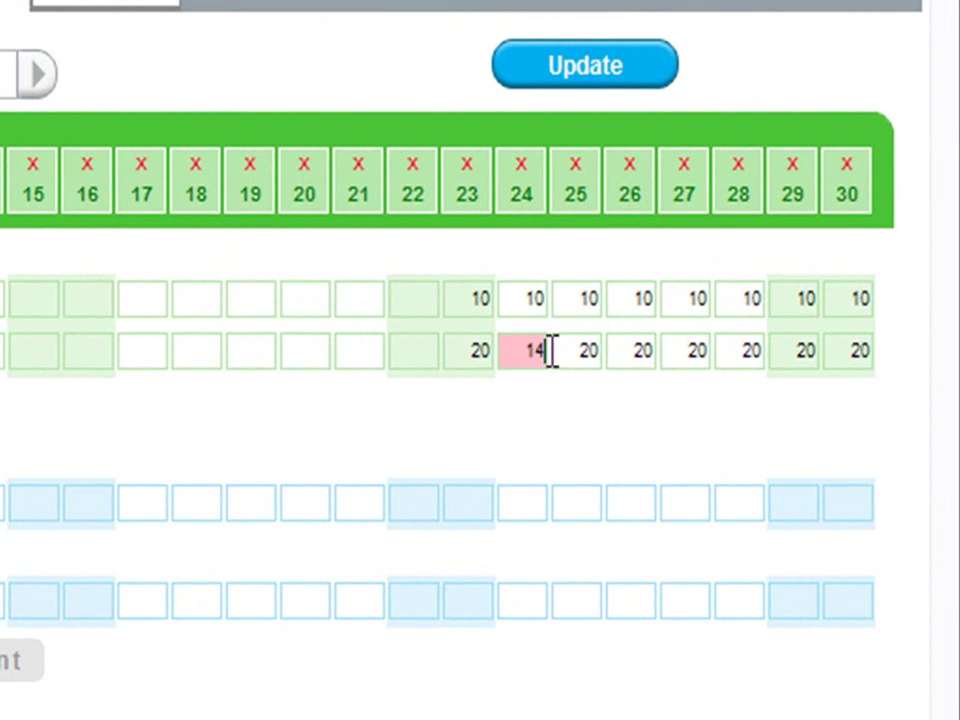
pyautogui.doubleClick(588, 299)
pyautogui.write('12')
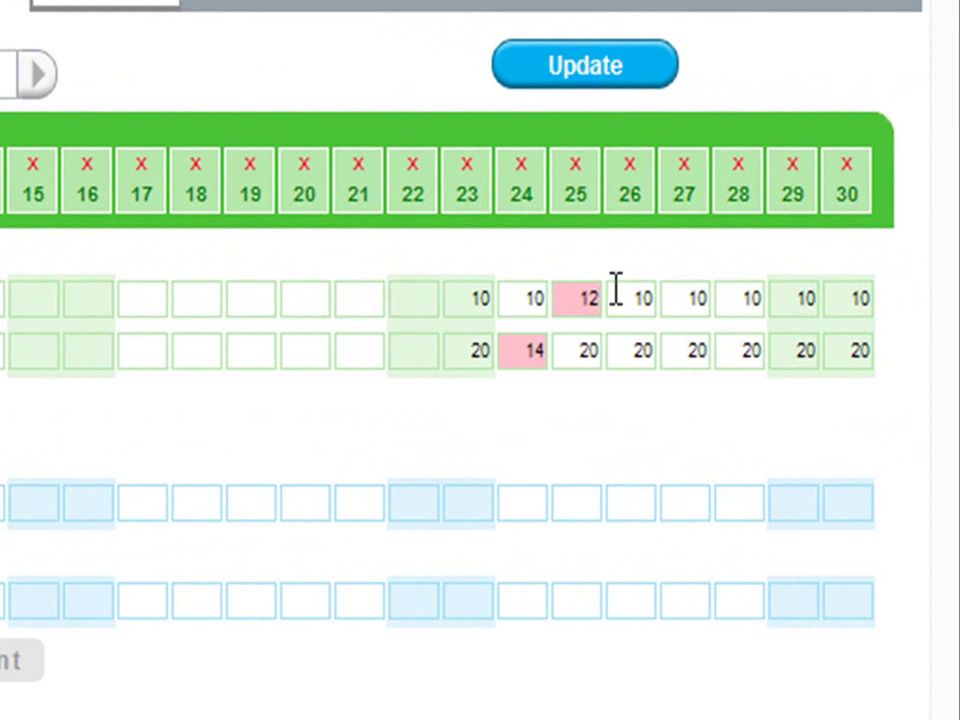
pyautogui.doubleClick(712, 353)
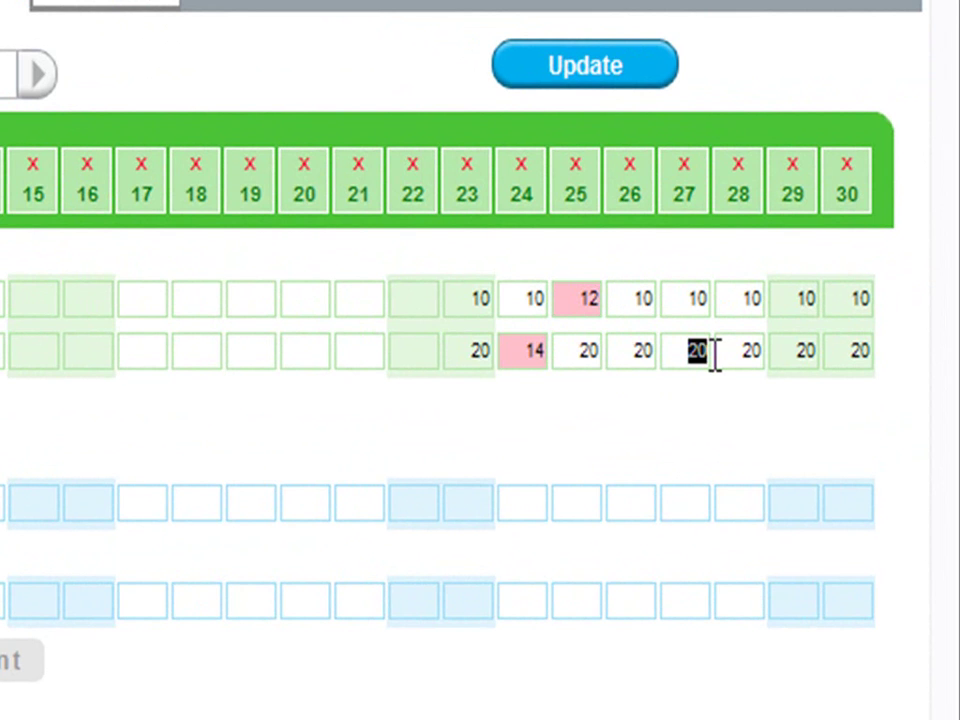
pyautogui.write('22')
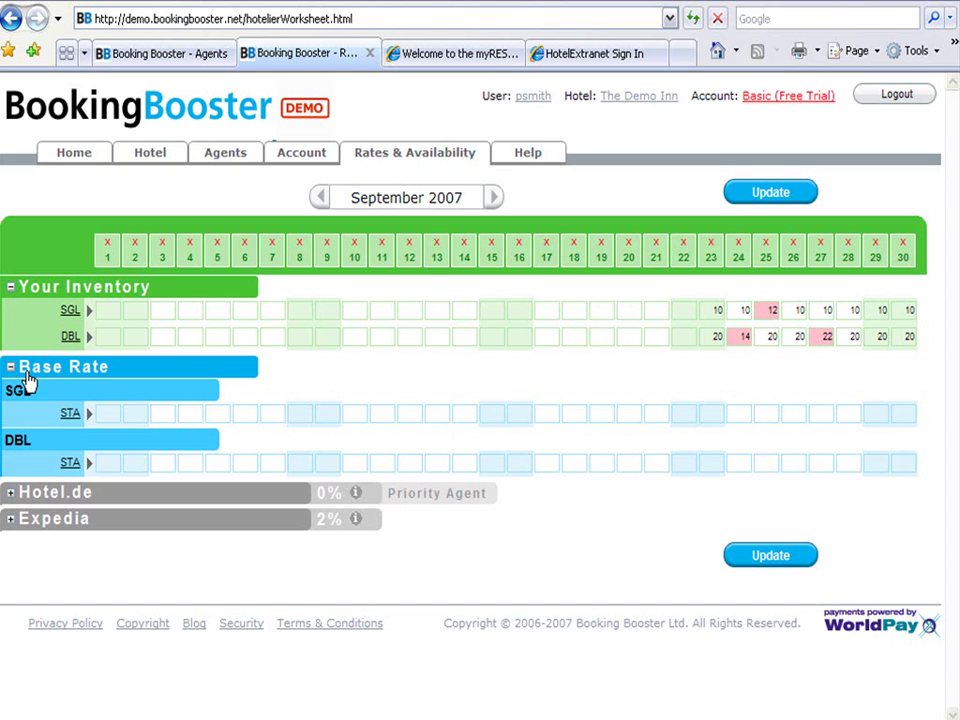
# Step: Expand the Hotel.de and Expedia sections, and enter SGL base rates of 114, 120, 95 and 75 for September 23 to 26
pyautogui.click(10, 493)
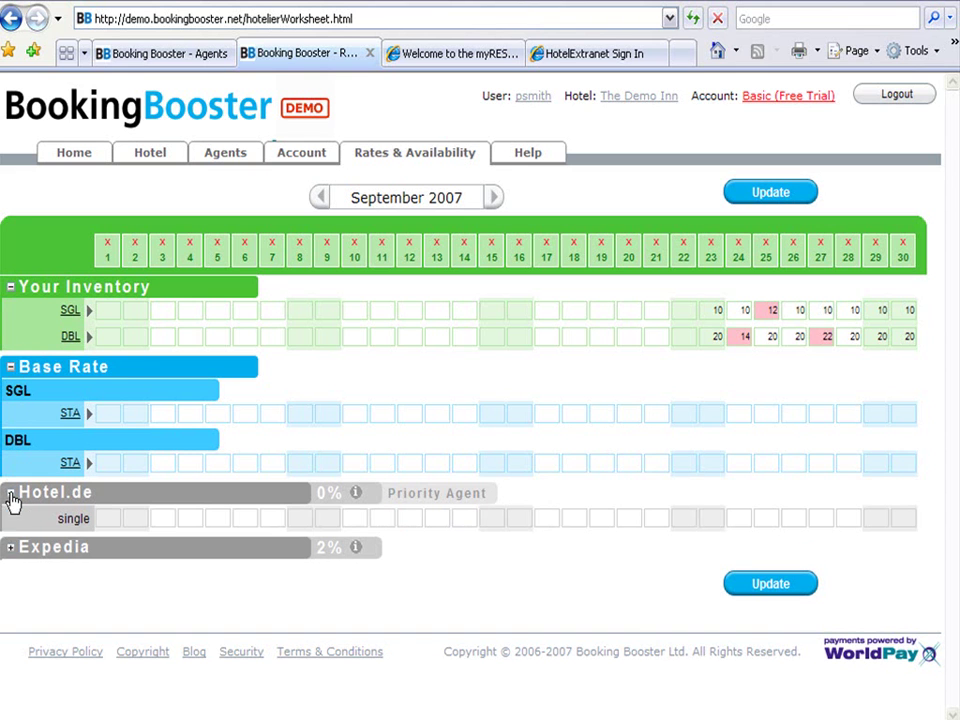
pyautogui.click(10, 552)
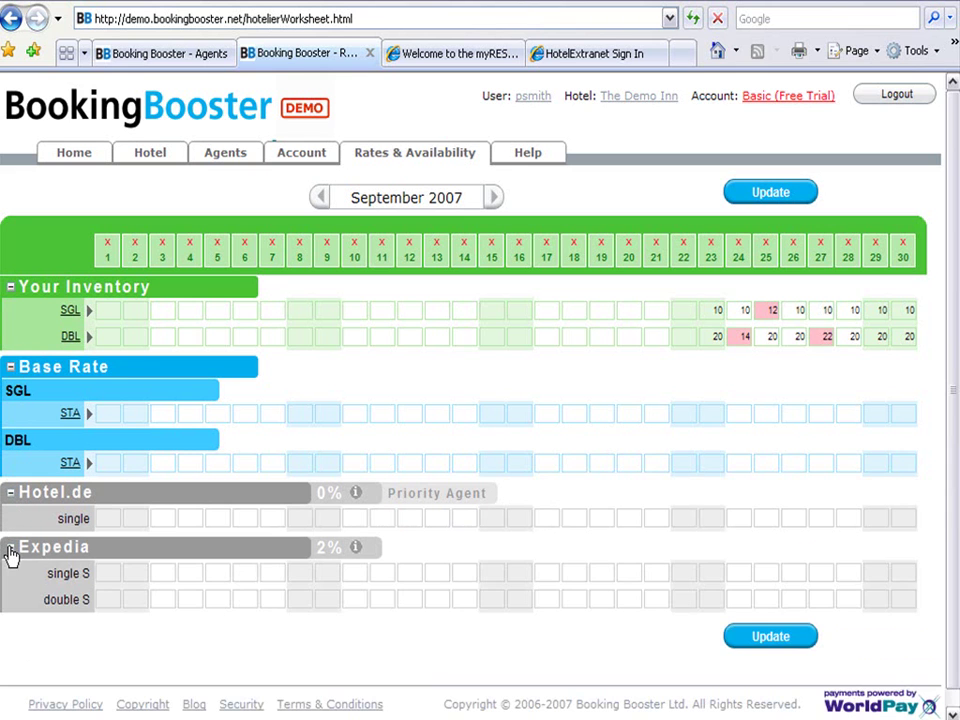
pyautogui.click(712, 413)
pyautogui.write('114')
pyautogui.click(744, 414)
pyautogui.write('120')
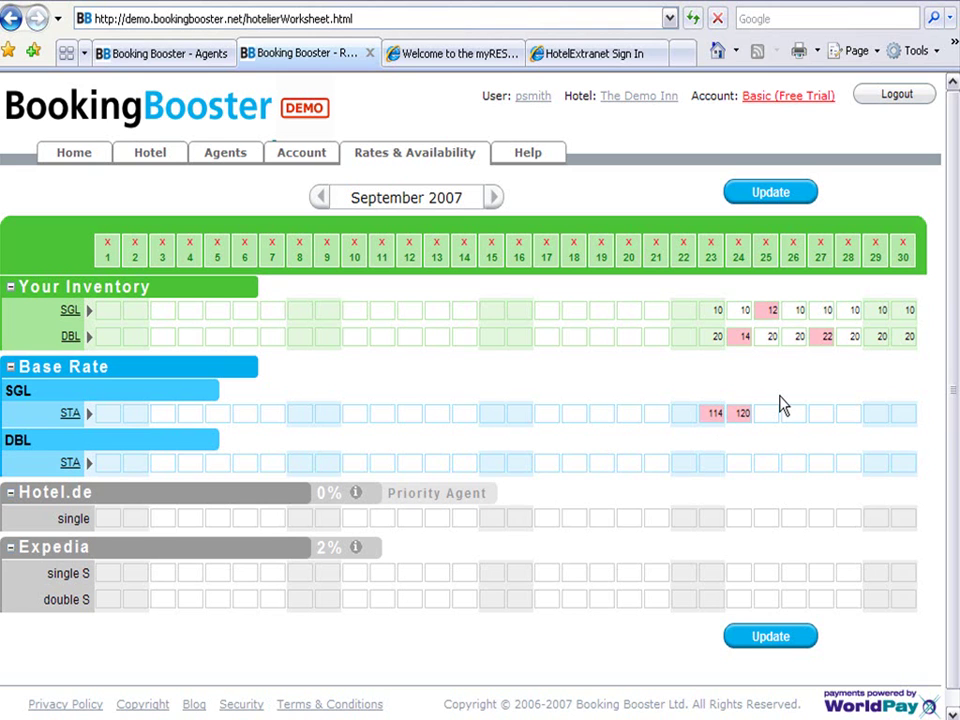
pyautogui.click(766, 412)
pyautogui.write('95')
pyautogui.click(794, 414)
pyautogui.write('75')
# Step: Enter SGL base rates of 112, 140, 95 and 120 for September 27 to 30
pyautogui.click(818, 414)
pyautogui.write('110')
pyautogui.click(842, 413)
pyautogui.write('140')
pyautogui.click(873, 413)
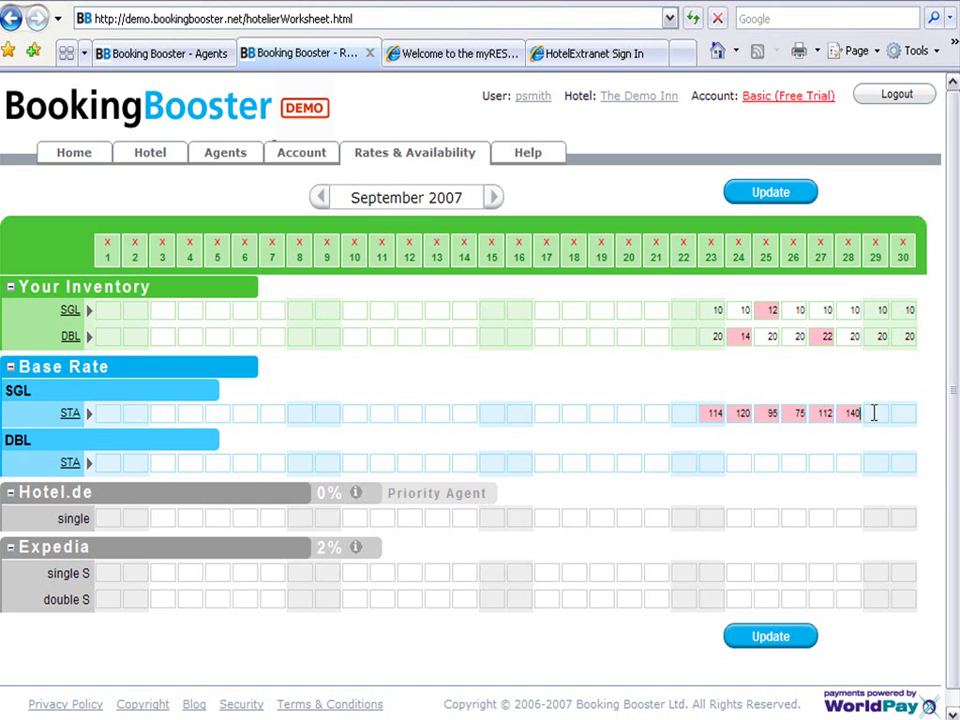
pyautogui.write('95')
pyautogui.click(897, 413)
pyautogui.write('120')
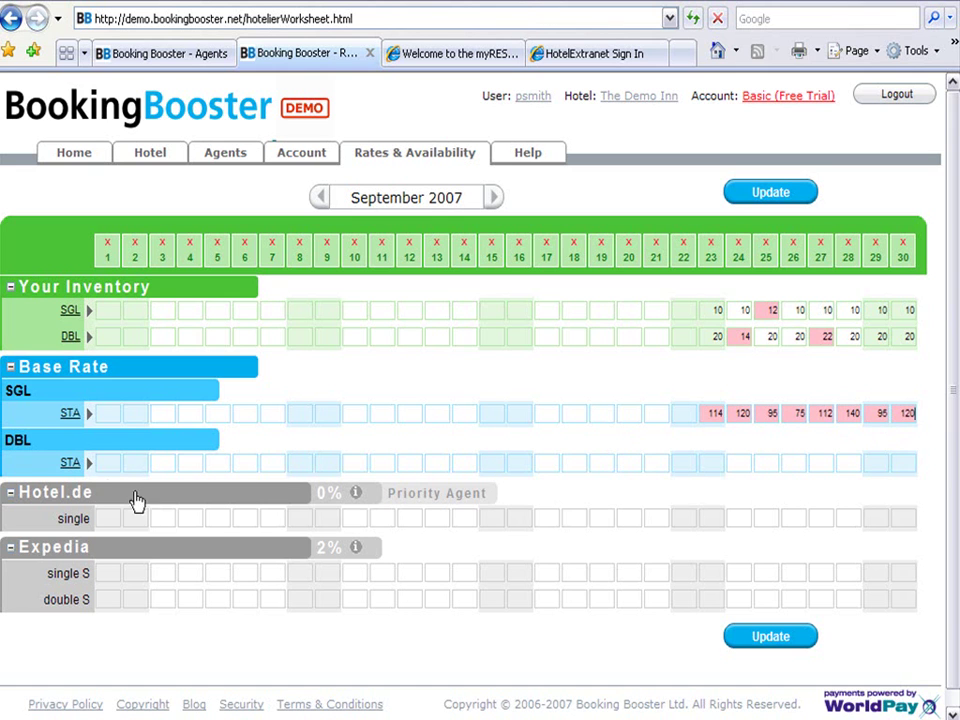
# Step: Populate the DBL base rate row with 150 and update the worksheet to apply the rates to the agents
pyautogui.click(89, 464)
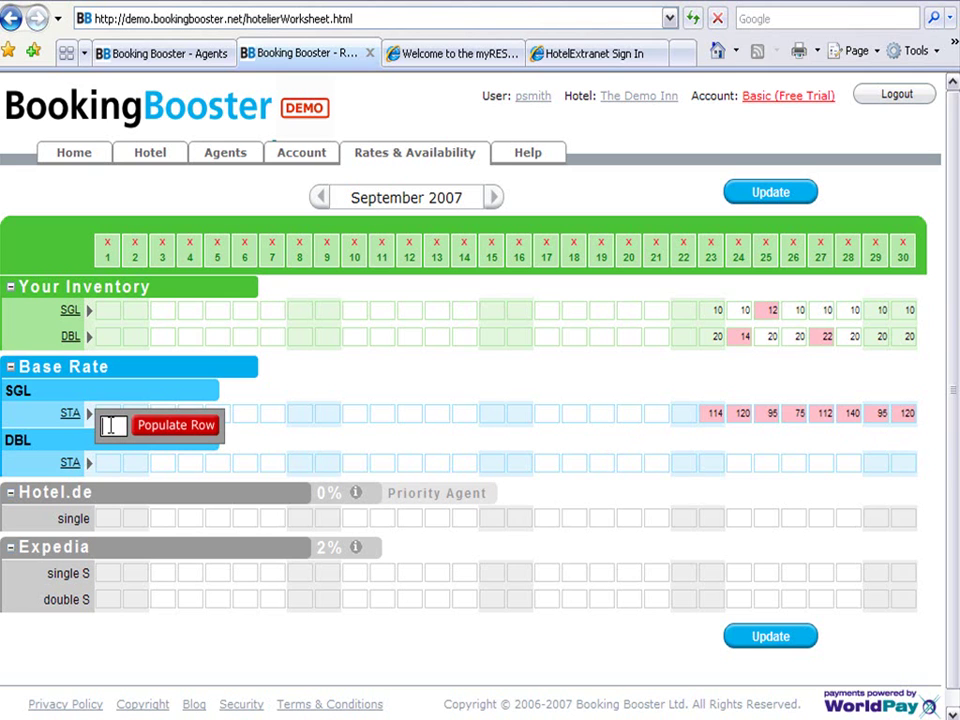
pyautogui.click(112, 426)
pyautogui.write('100')
pyautogui.click(202, 425)
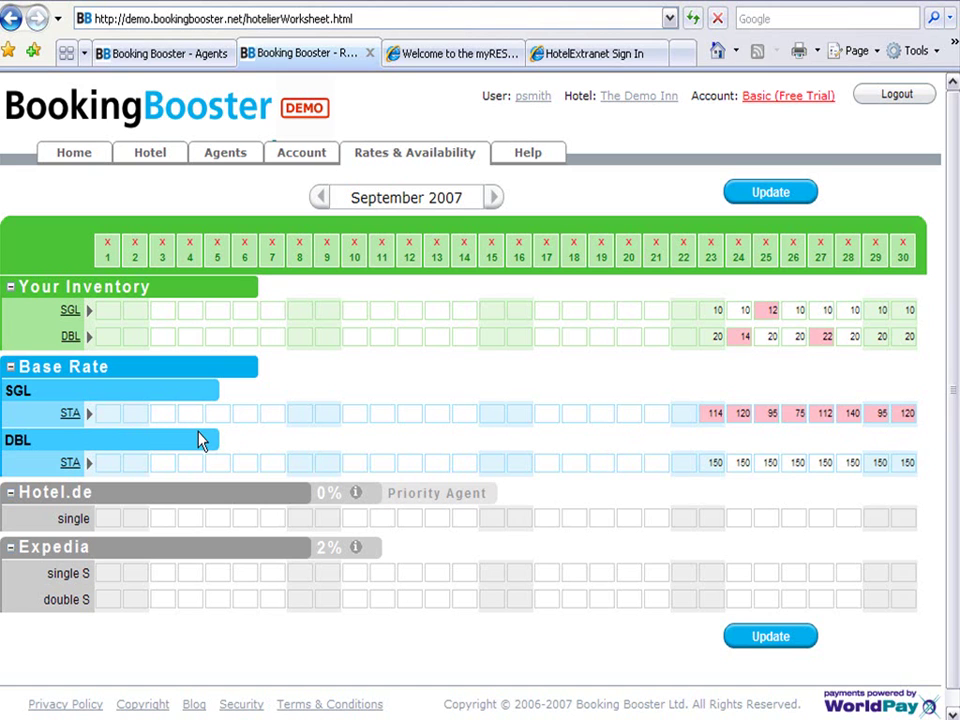
pyautogui.click(770, 648)
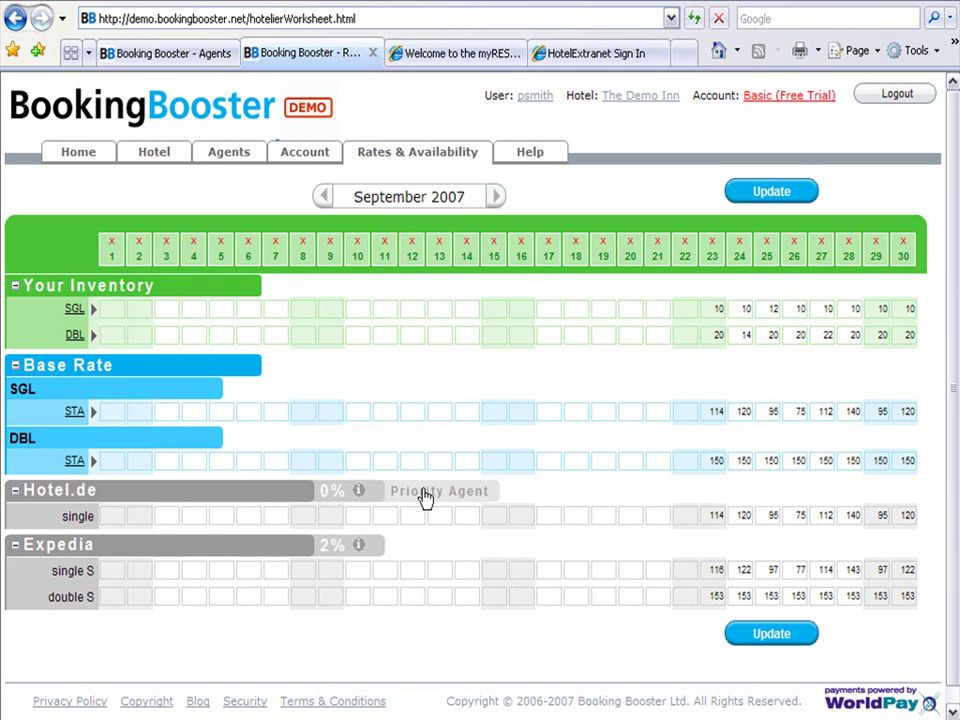
# Step: Return to the agent settings from the Hotel.de section and clear the Priority Agent option for Hotel.de
pyautogui.click(361, 490)
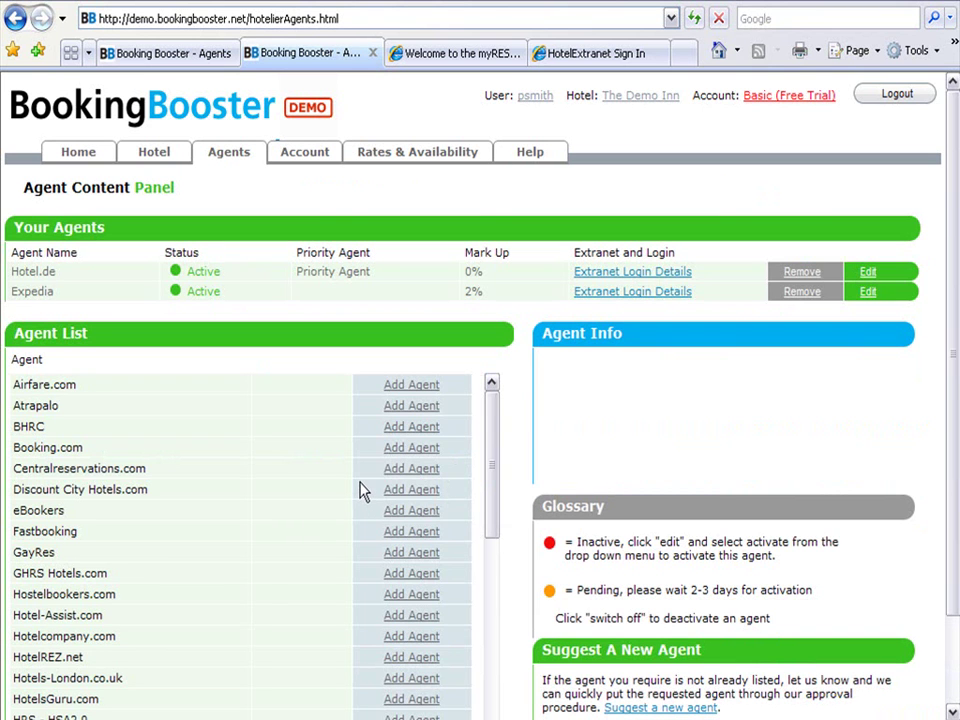
pyautogui.click(869, 279)
pyautogui.click(333, 272)
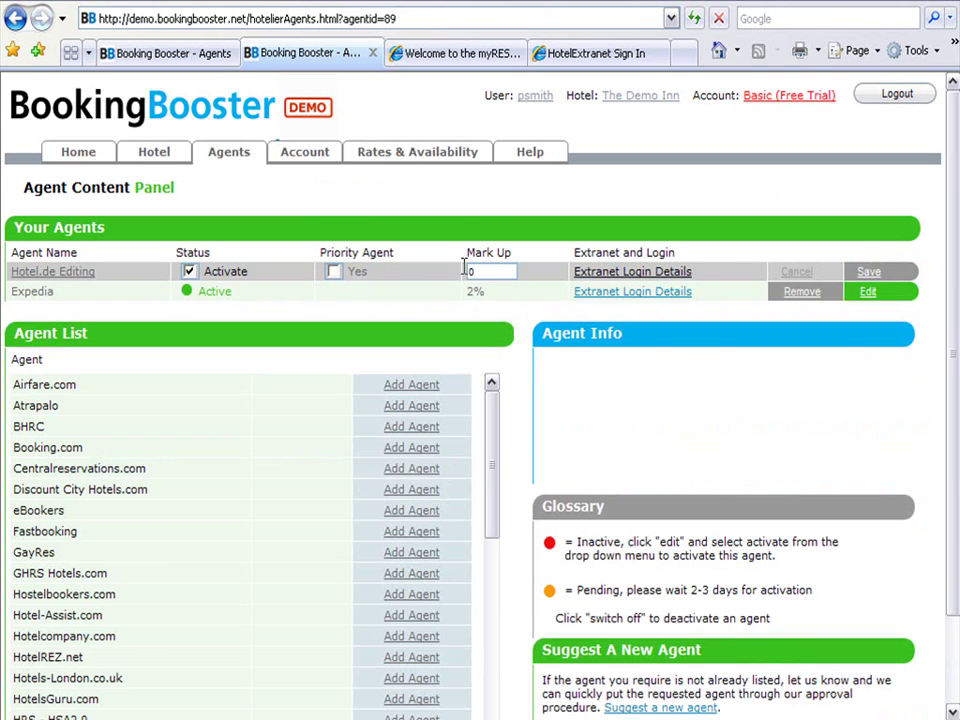
pyautogui.click(869, 279)
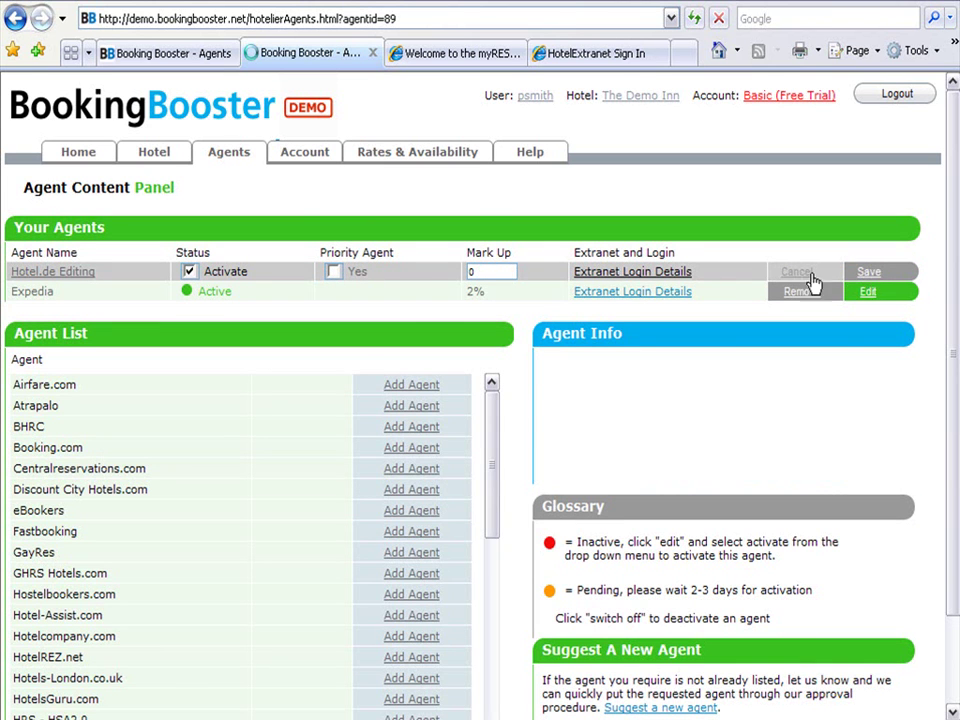